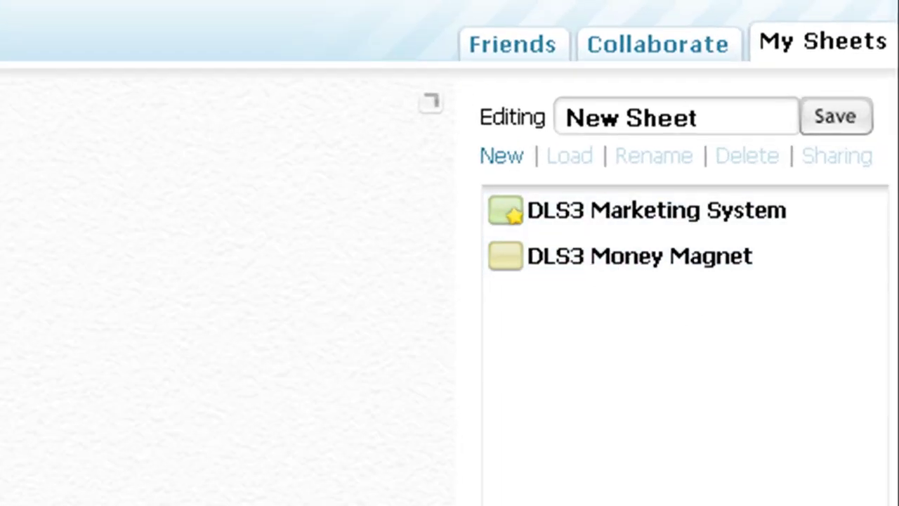
# Load the DLS3 Marketing System sheet and examine its flow chart.
pyautogui.click(622, 226)
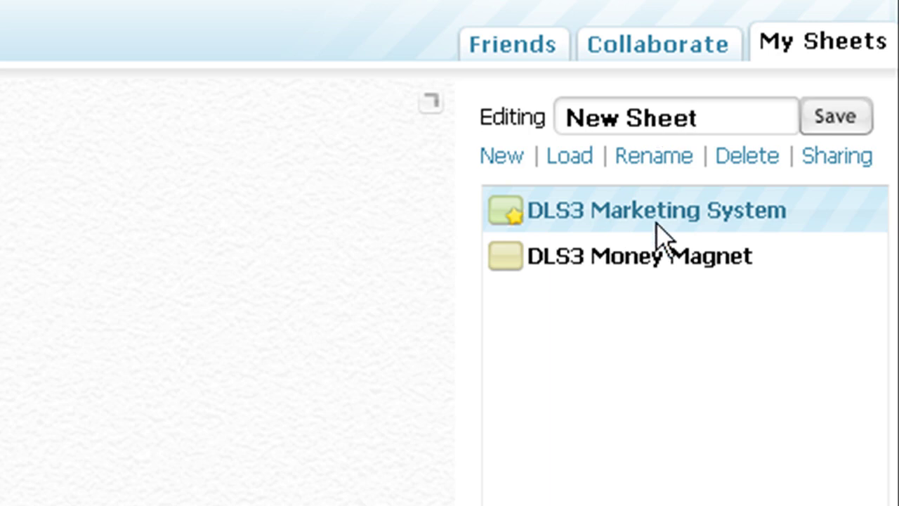
pyautogui.click(570, 157)
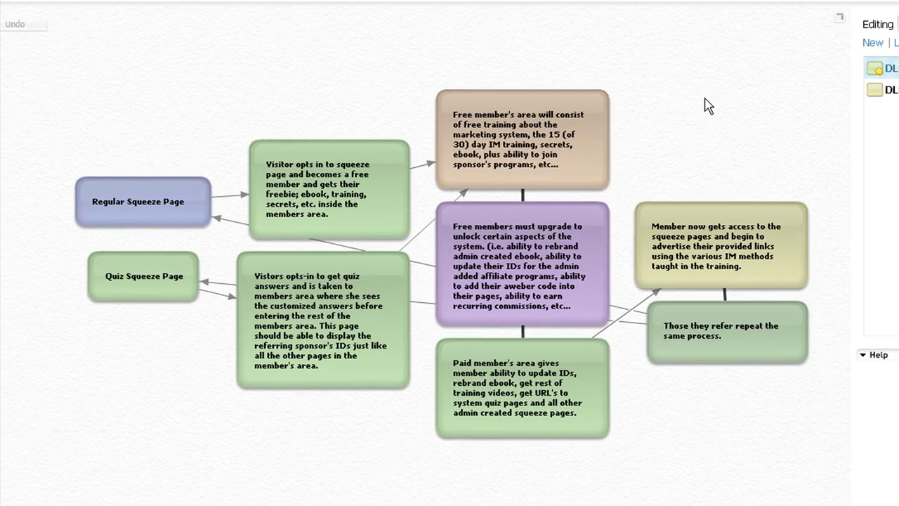
pyautogui.moveTo(707, 106); pyautogui.dragTo(674, 72)
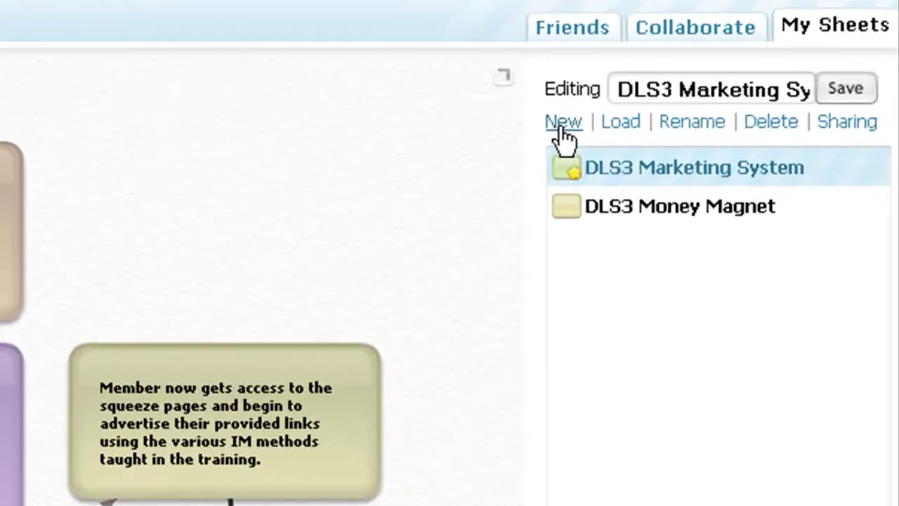
# Start a new sheet with a bubble named Main Topic and a second bubble beside it named subtopic.
pyautogui.click(740, 80)
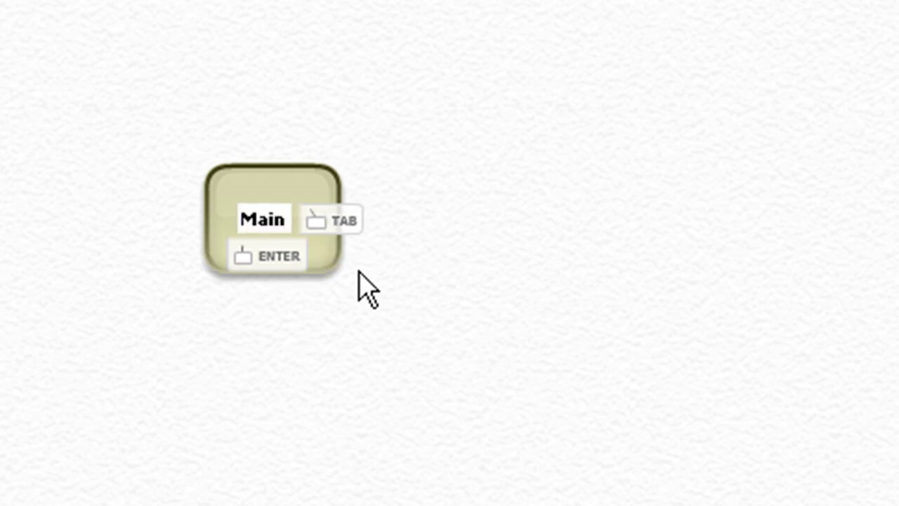
pyautogui.write('Top')
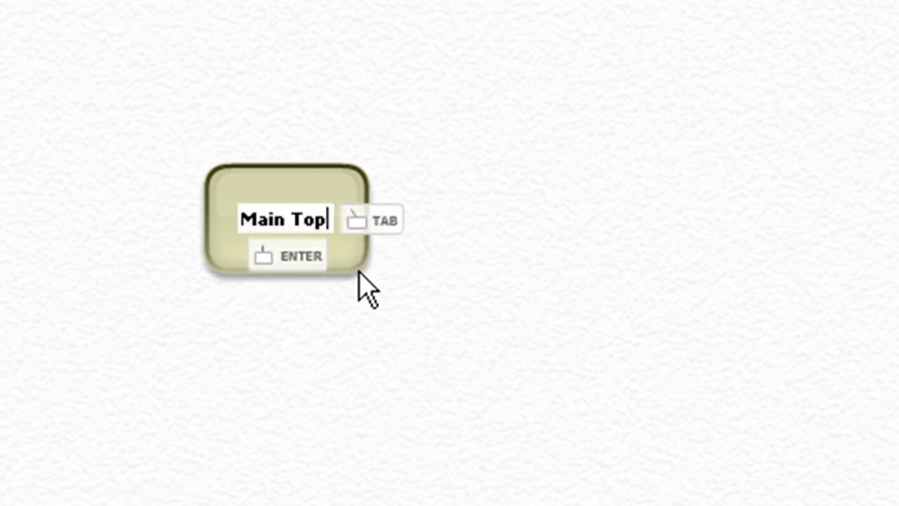
pyautogui.write('ic')
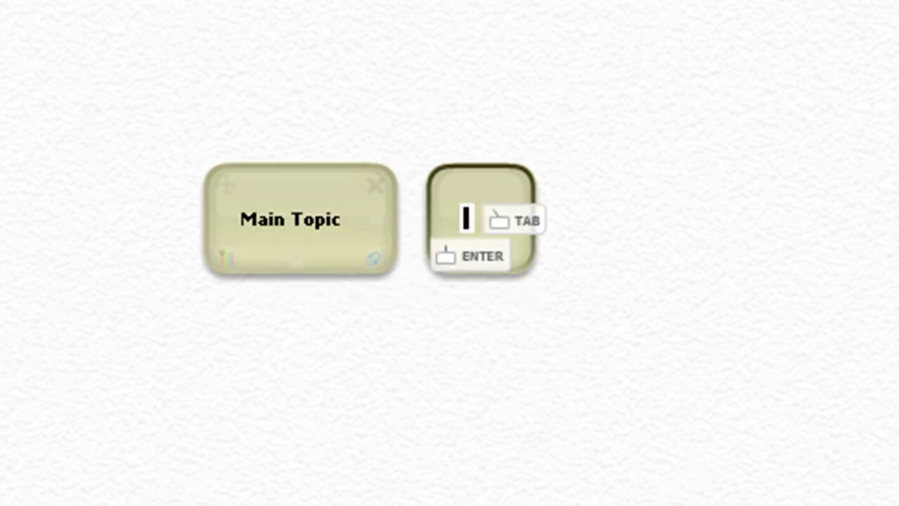
pyautogui.write('subtopic')
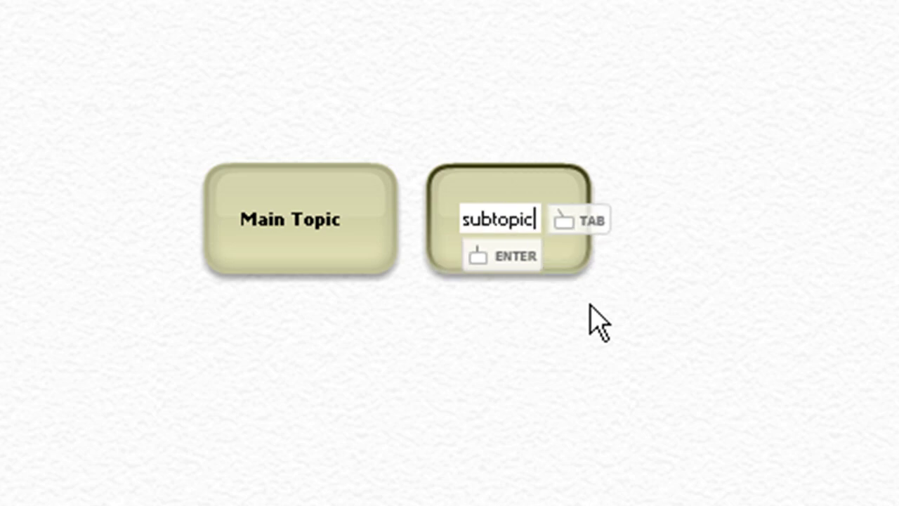
pyautogui.press('Tab')
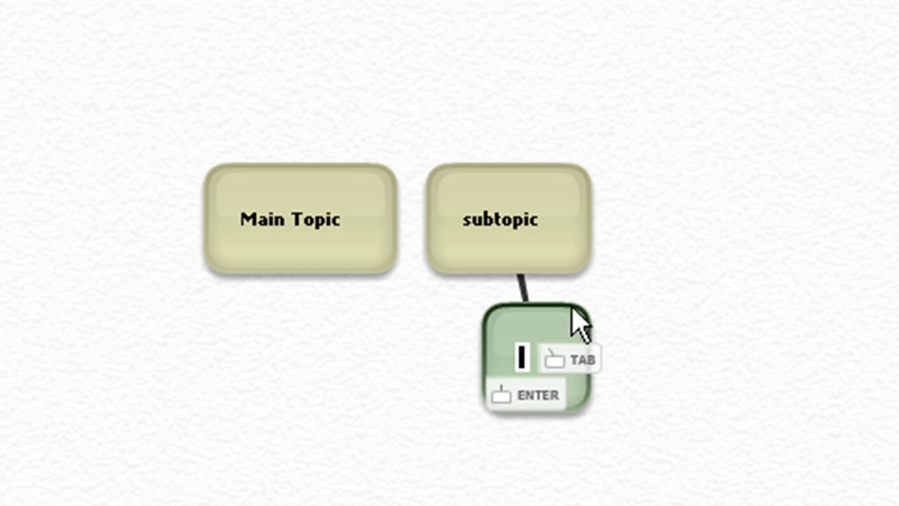
pyautogui.press('Escape')
pyautogui.click(541, 325)
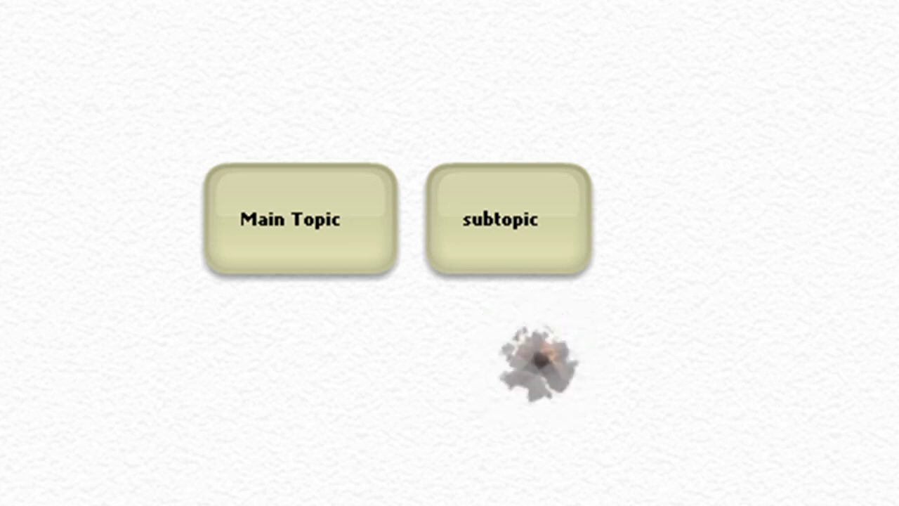
# Move the Main Topic and subtopic bubbles apart and connect them with an arrow from Main Topic to subtopic.
pyautogui.moveTo(296, 193); pyautogui.dragTo(63, 56)
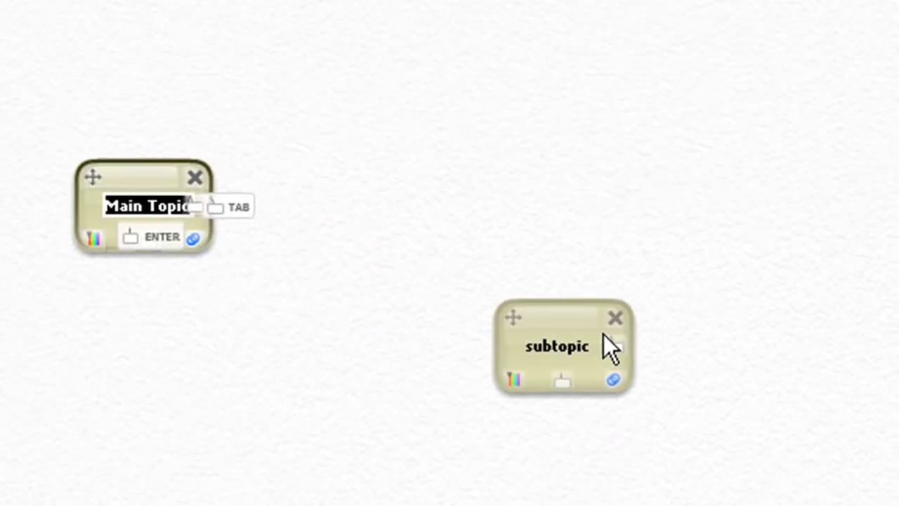
pyautogui.moveTo(552, 339); pyautogui.dragTo(548, 214)
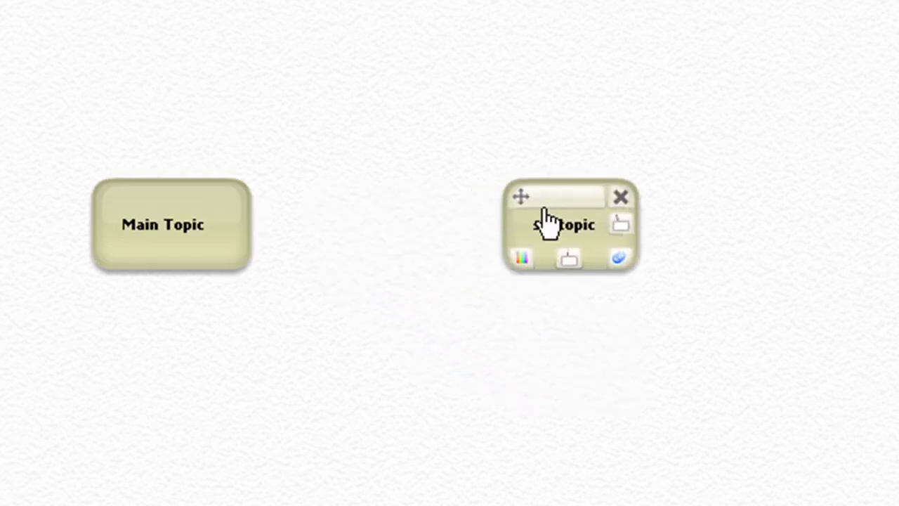
pyautogui.moveTo(217, 260)
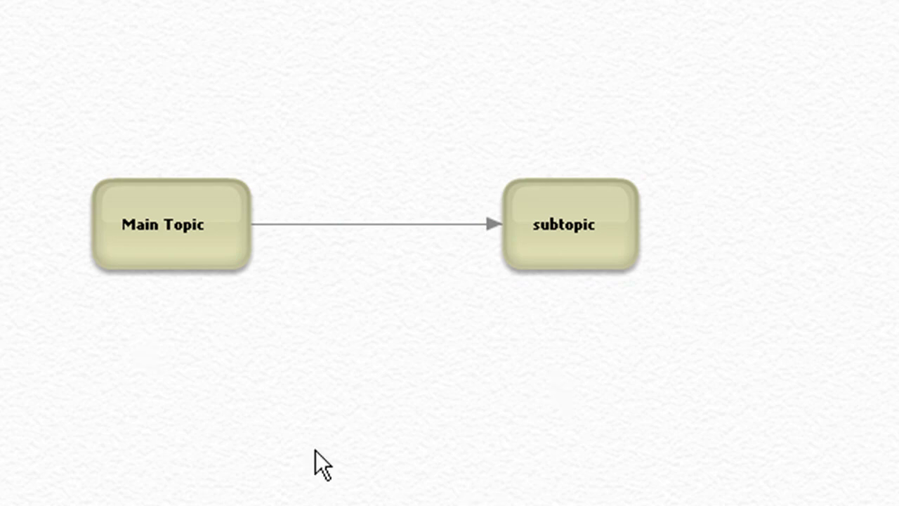
# Add a bubble named Subtipic 2 with an arrow from Main Topic, and rearrange the bubbles into a branching layout.
pyautogui.moveTo(565, 213)
pyautogui.press('Tab')
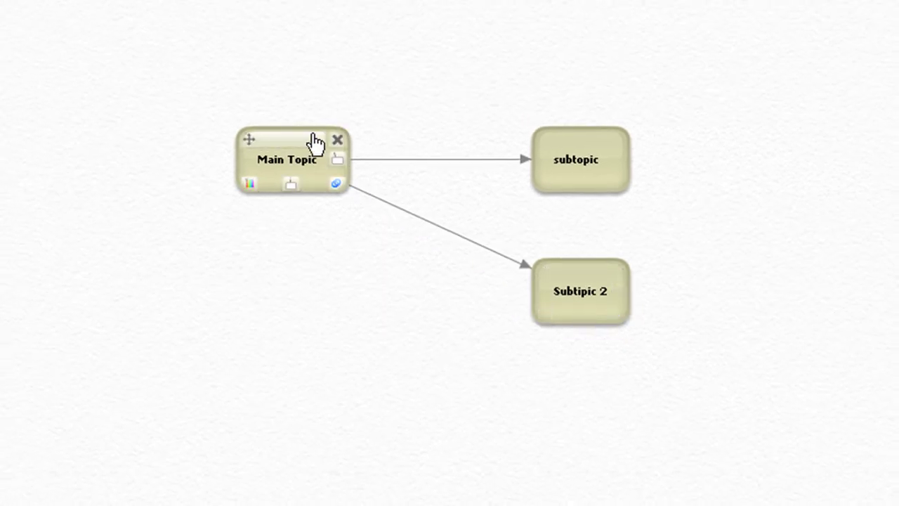
pyautogui.moveTo(298, 145); pyautogui.dragTo(85, 177)
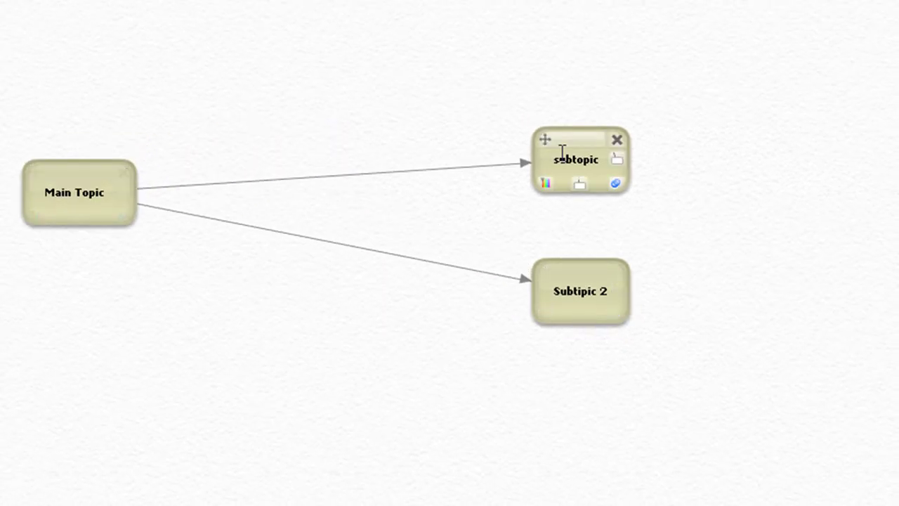
pyautogui.moveTo(576, 145); pyautogui.dragTo(214, 94)
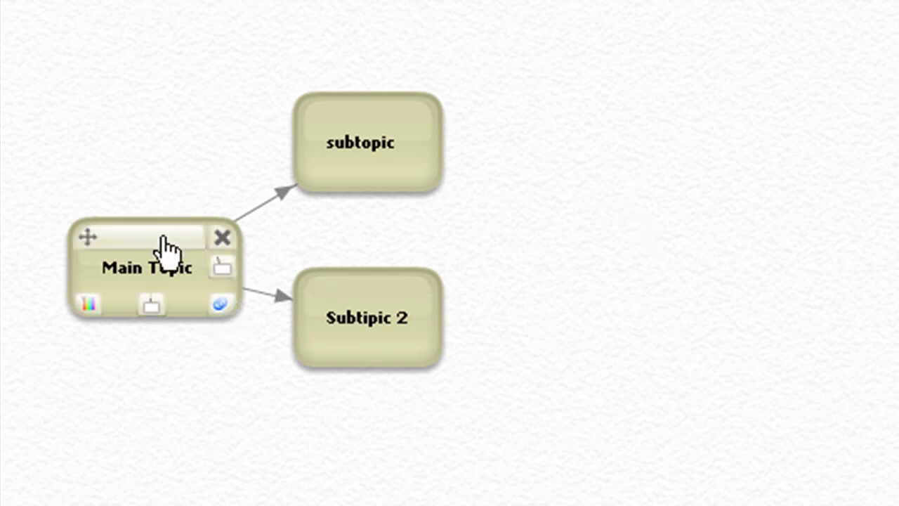
pyautogui.moveTo(169, 245); pyautogui.dragTo(187, 195)
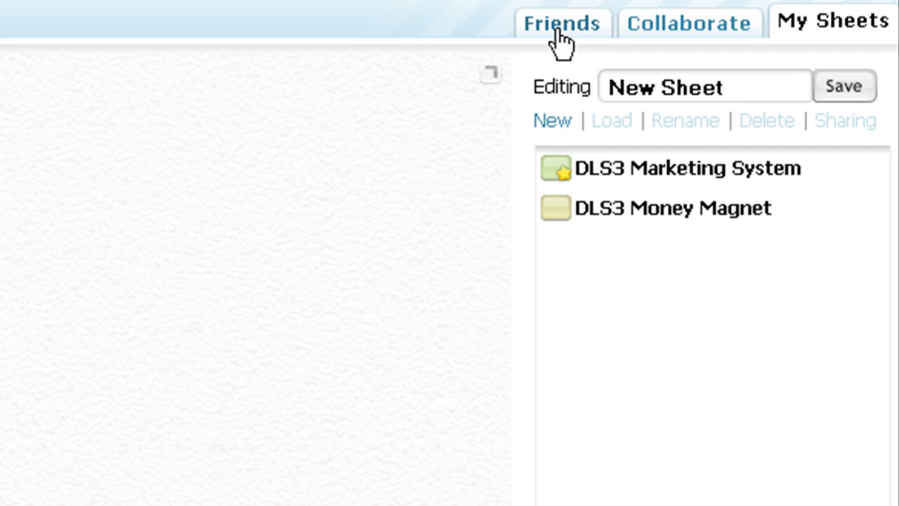
# View the friends list and the sharing permissions of the DLS3 Marketing System sheet.
pyautogui.click(557, 29)
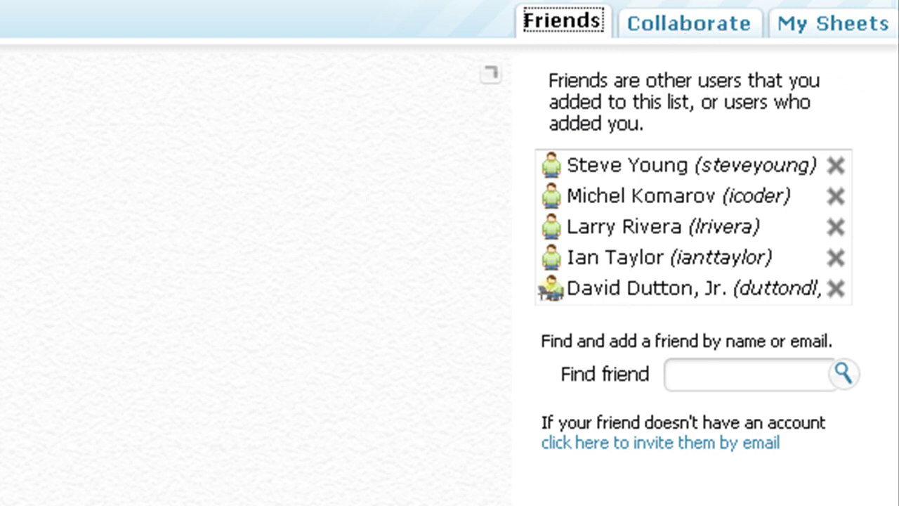
pyautogui.click(788, 35)
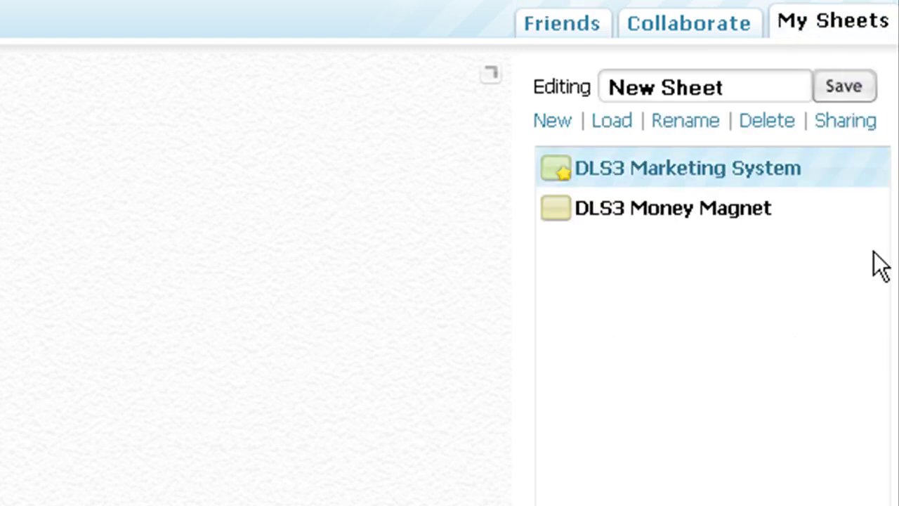
pyautogui.click(844, 121)
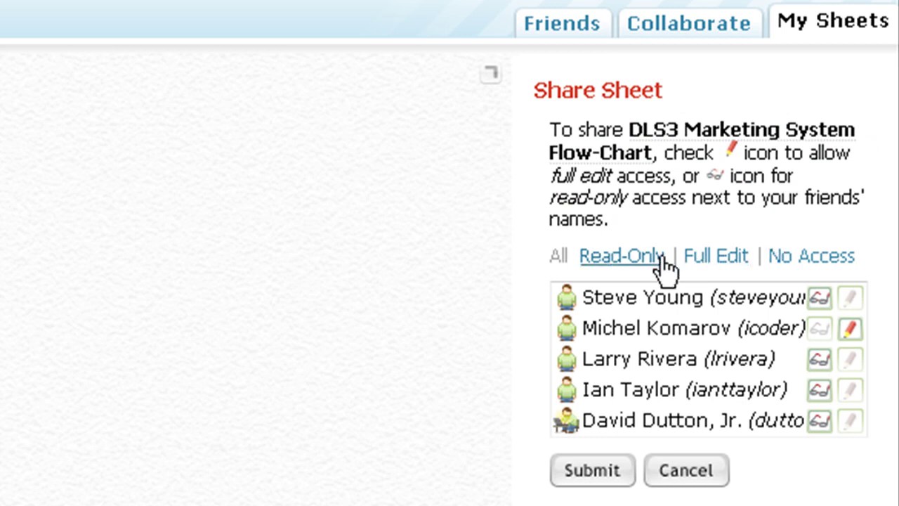
# View the form for inviting a friend by email and return to the friends list.
pyautogui.click(552, 36)
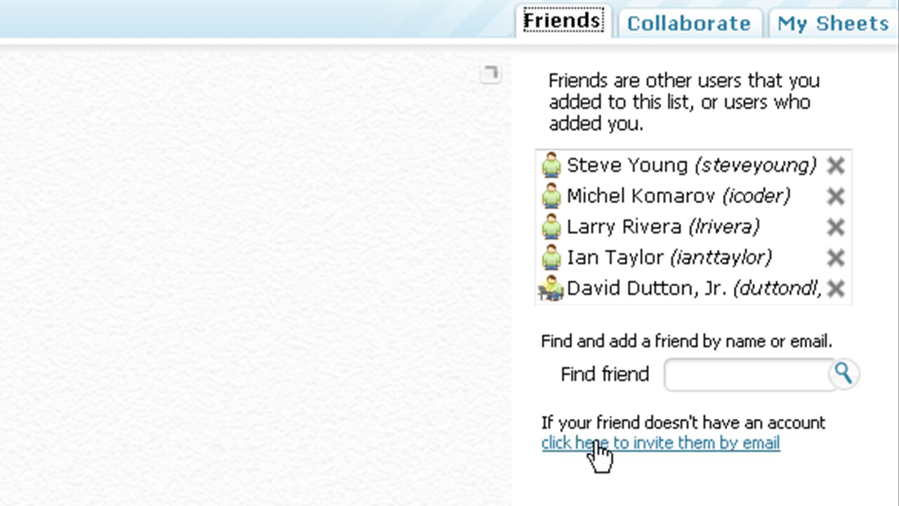
pyautogui.click(713, 443)
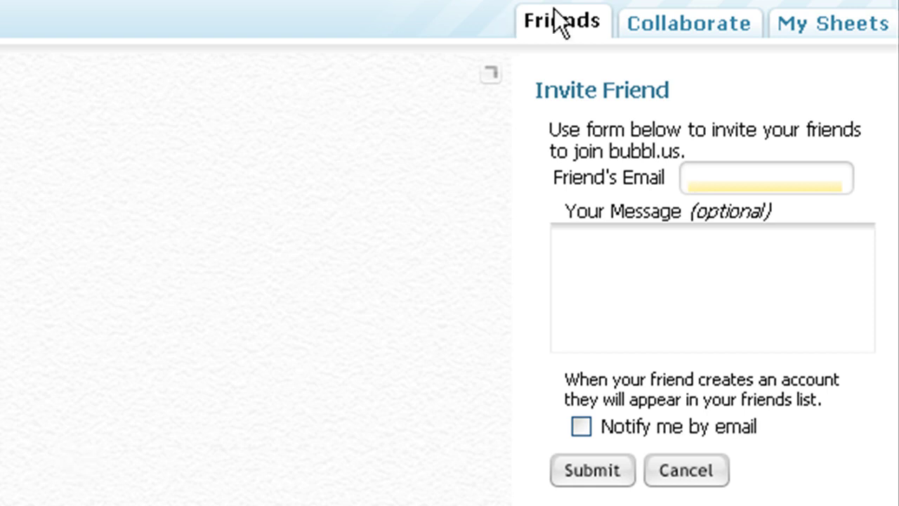
pyautogui.click(568, 27)
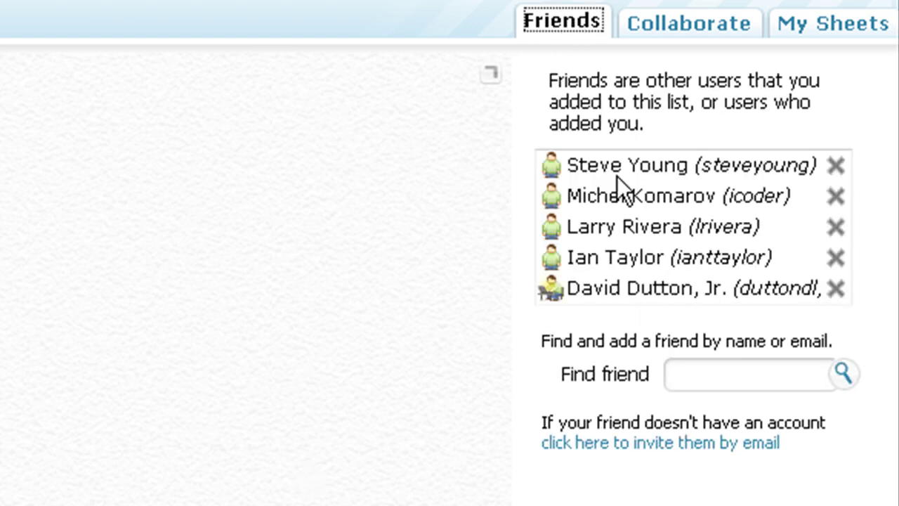
# Try full edit access for the first listed friend on the DLS3 Marketing System sheet and set it back to read-only.
pyautogui.click(819, 30)
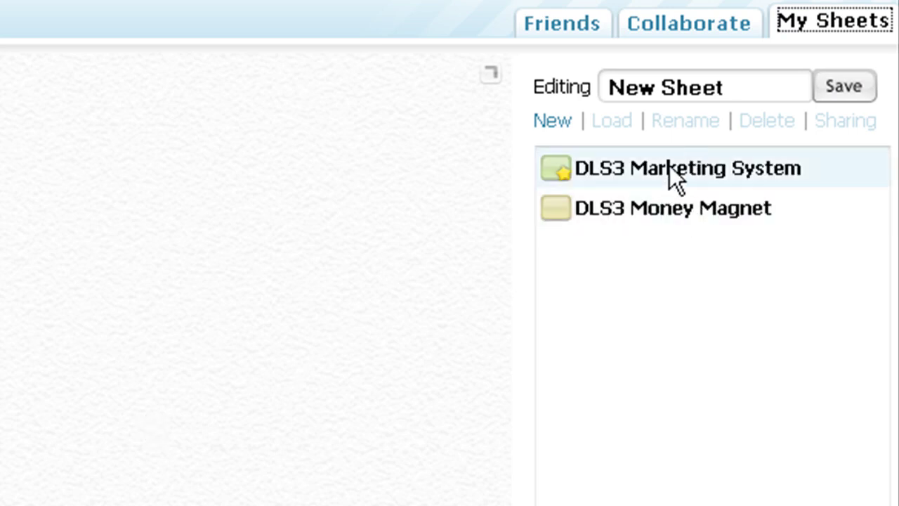
pyautogui.click(669, 172)
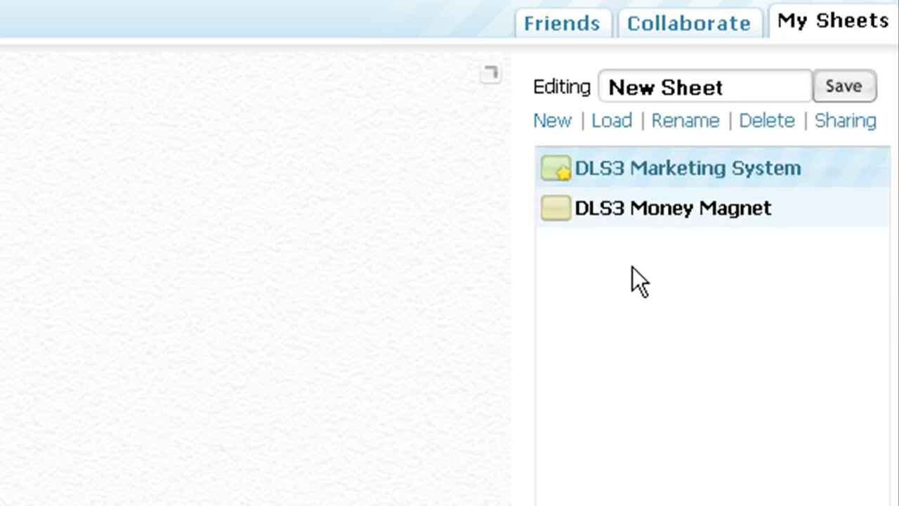
pyautogui.click(843, 121)
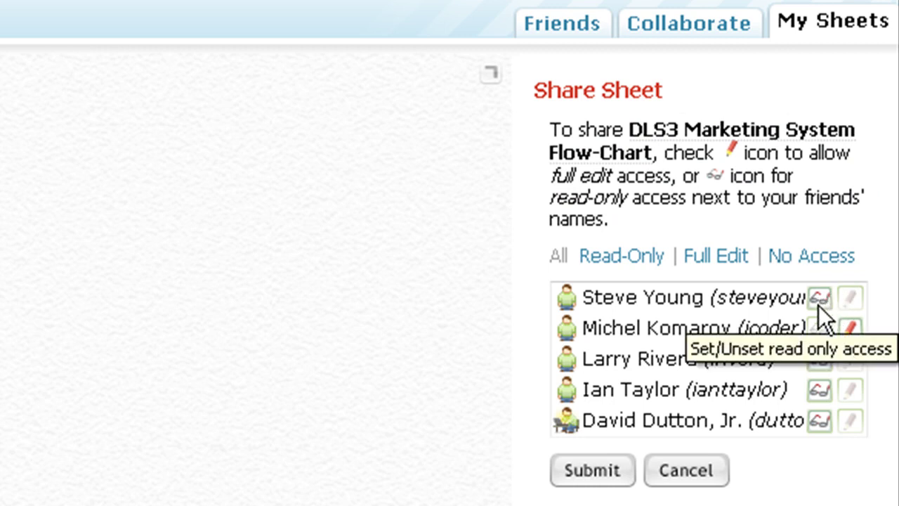
pyautogui.click(850, 298)
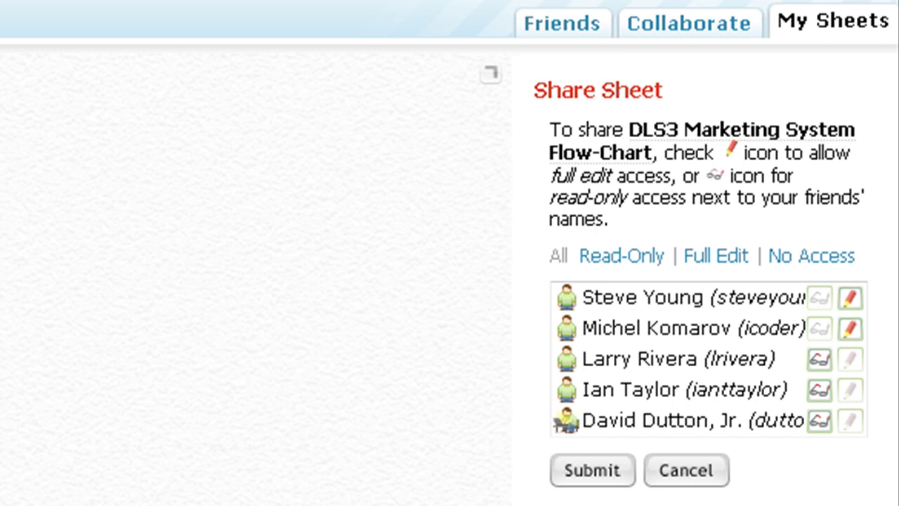
pyautogui.click(818, 299)
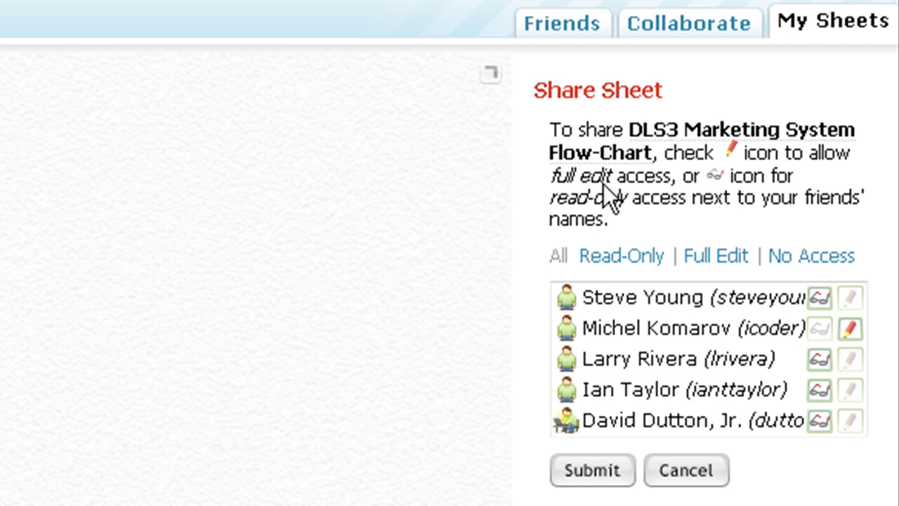
# Check the Collaborate list for sheets shared by other users.
pyautogui.click(692, 20)
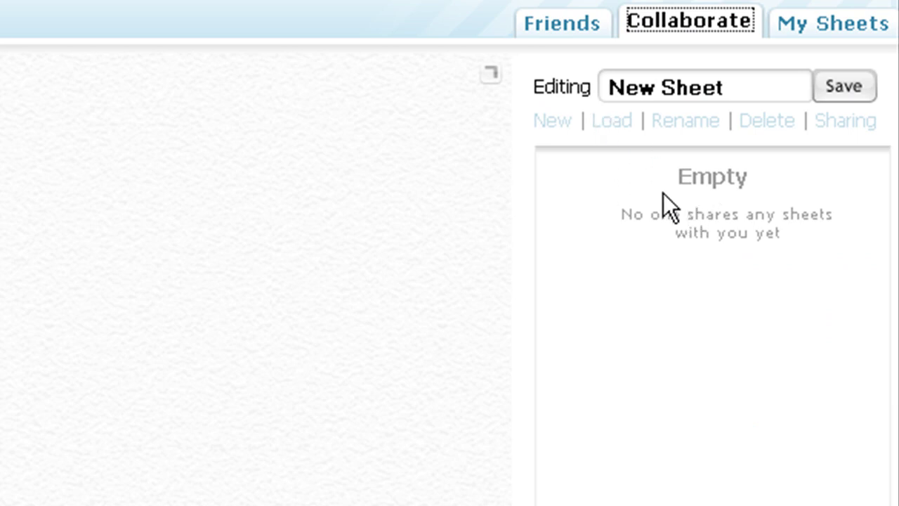
pyautogui.click(622, 187)
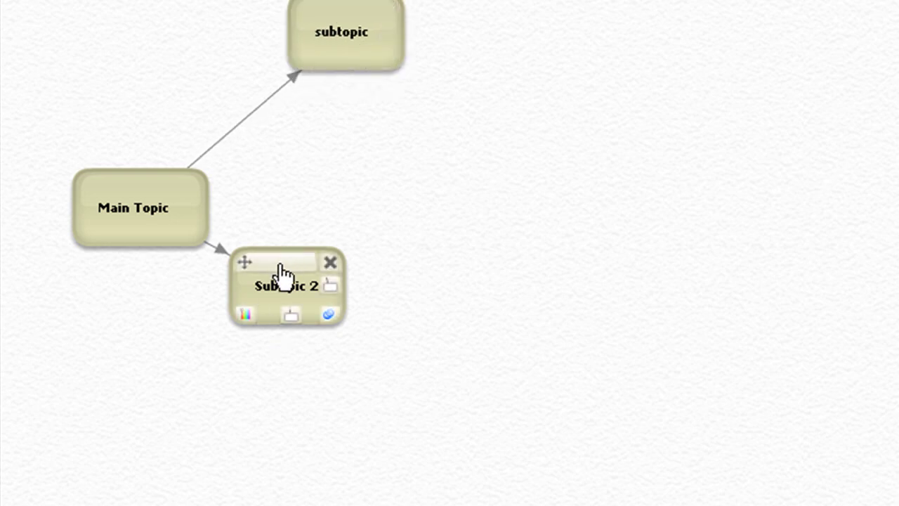
# Move the Subtipic 2 bubble farther down, away from the Main Topic bubble.
pyautogui.moveTo(281, 274); pyautogui.dragTo(340, 404)
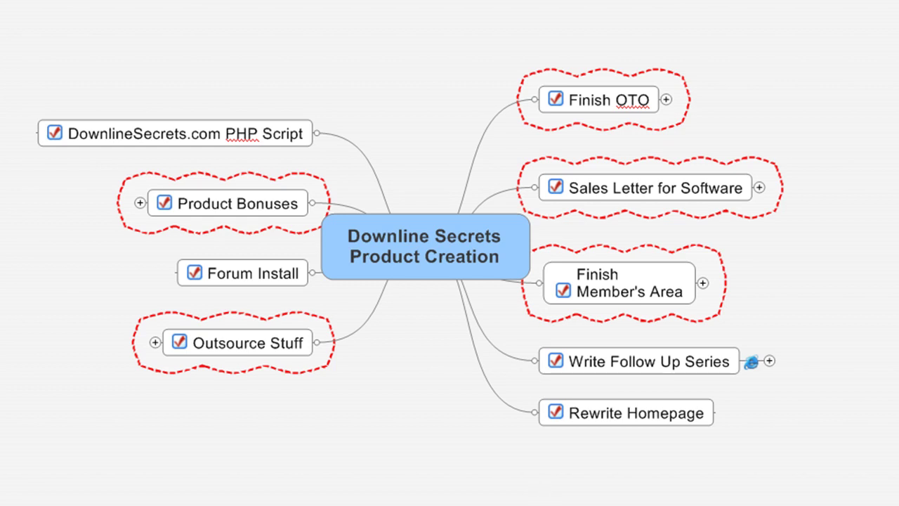
# In the Downline Secrets Product Creation map, cycle the Finish Member's Area progress marker back to complete, and expand and collapse its subtopics.
pyautogui.click(564, 289)
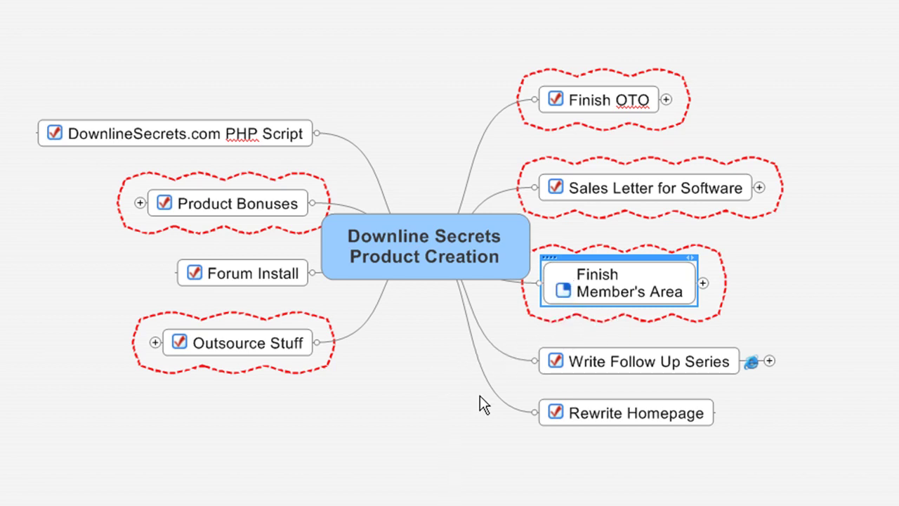
pyautogui.click(563, 293)
pyautogui.click(702, 283)
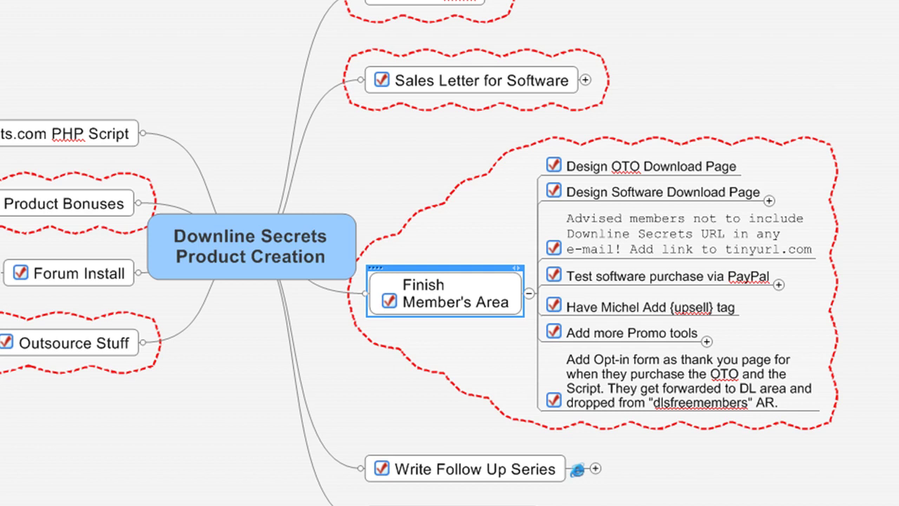
pyautogui.click(528, 293)
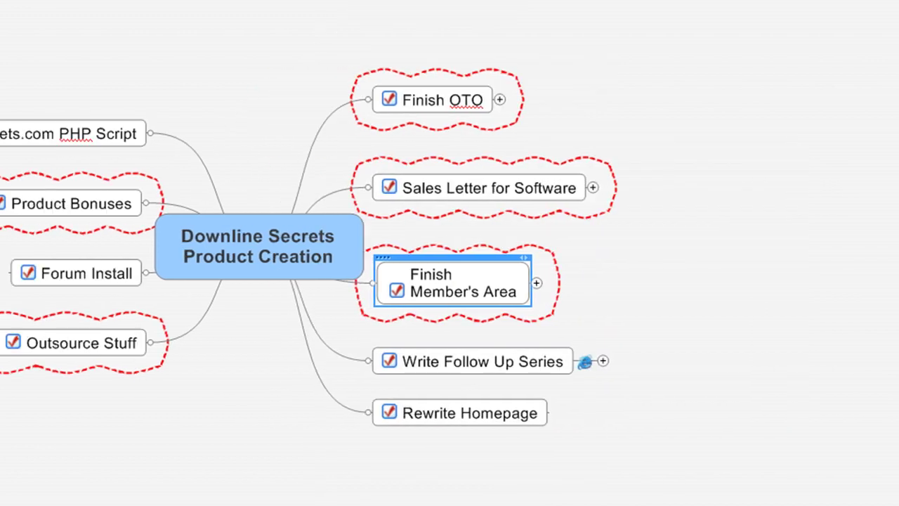